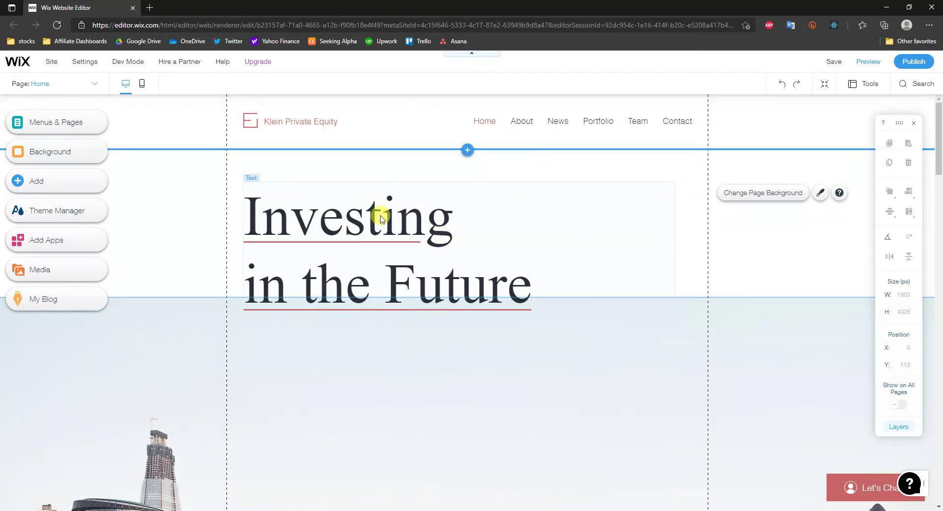
Show the Site Menu panel listing Home, About, News, Portfolio, Team and Contact
{"action": "left_click", "coordinate": [58, 127]}
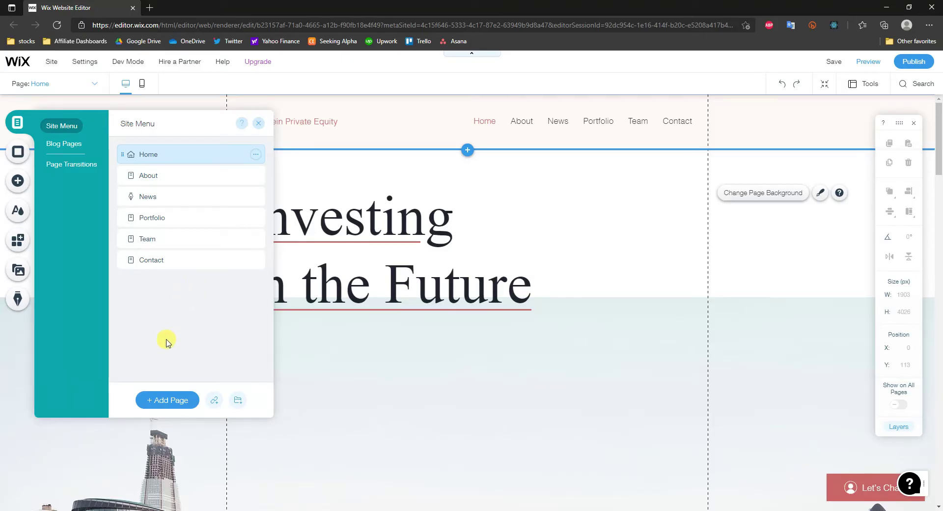
Add a blank page named 'Menu 1' right after Home
{"action": "left_click", "coordinate": [168, 400]}
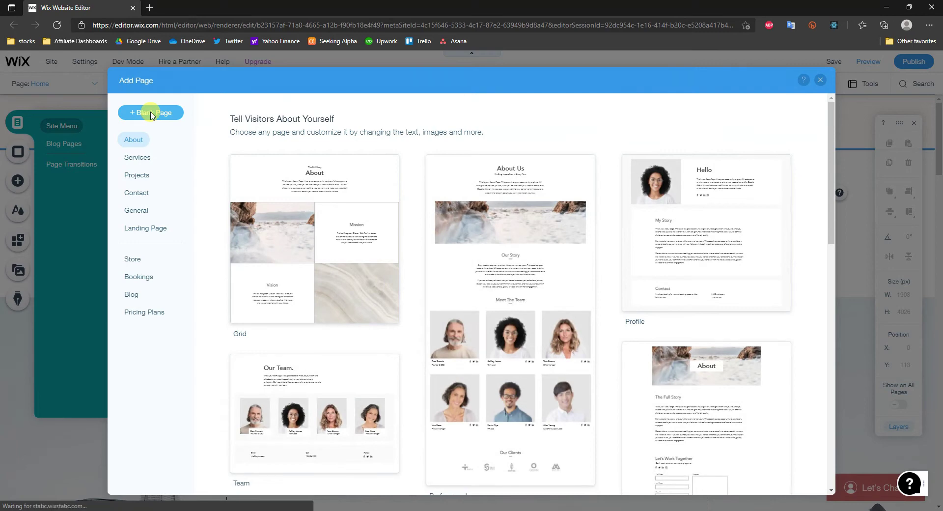
{"action": "left_click", "coordinate": [151, 114]}
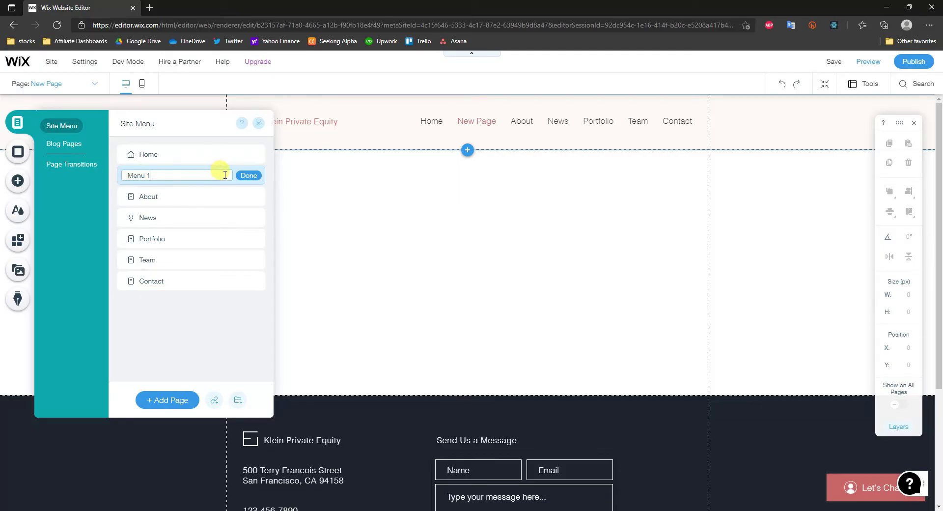
{"action": "type", "text": "Menu 1"}
{"action": "left_click", "coordinate": [250, 176]}
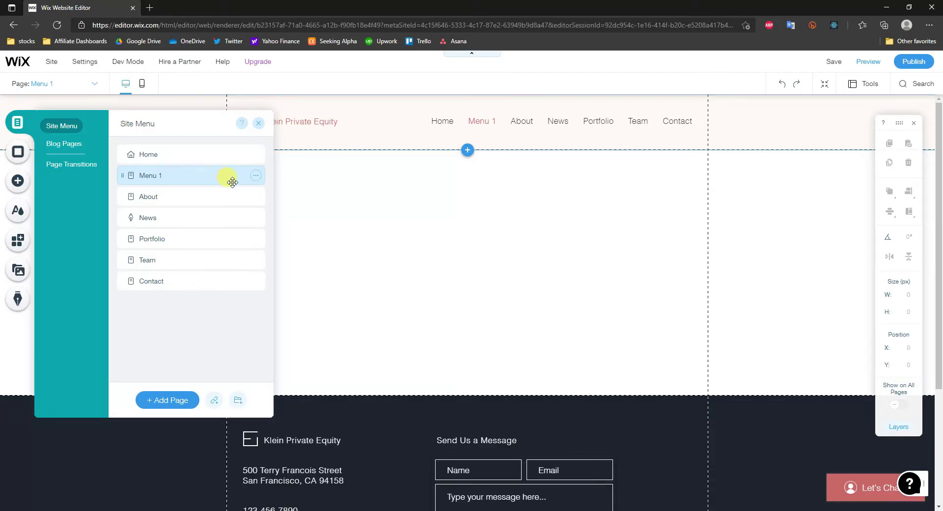
{"action": "right_click", "coordinate": [326, 200]}
Set the Menu 1 page background colour to dark grey #414141
{"action": "left_click", "coordinate": [366, 213]}
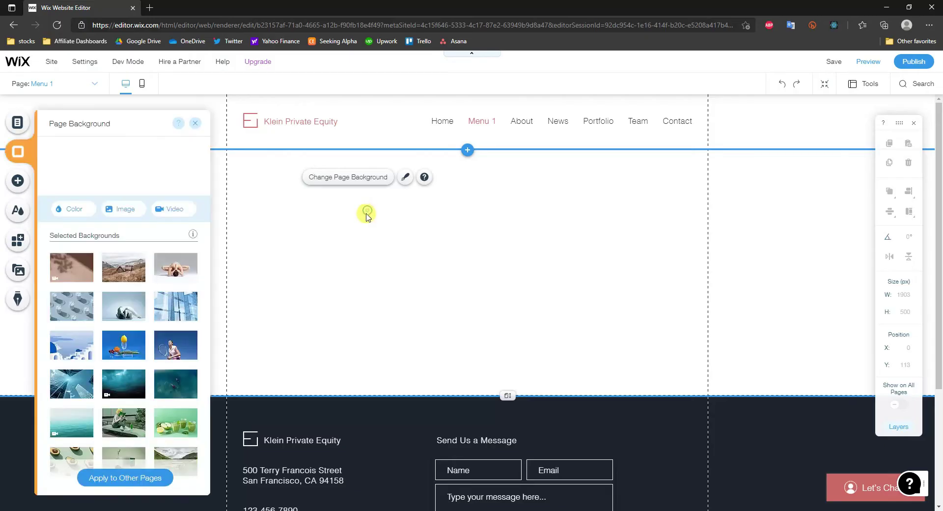
{"action": "left_click", "coordinate": [86, 209]}
{"action": "left_click", "coordinate": [176, 259]}
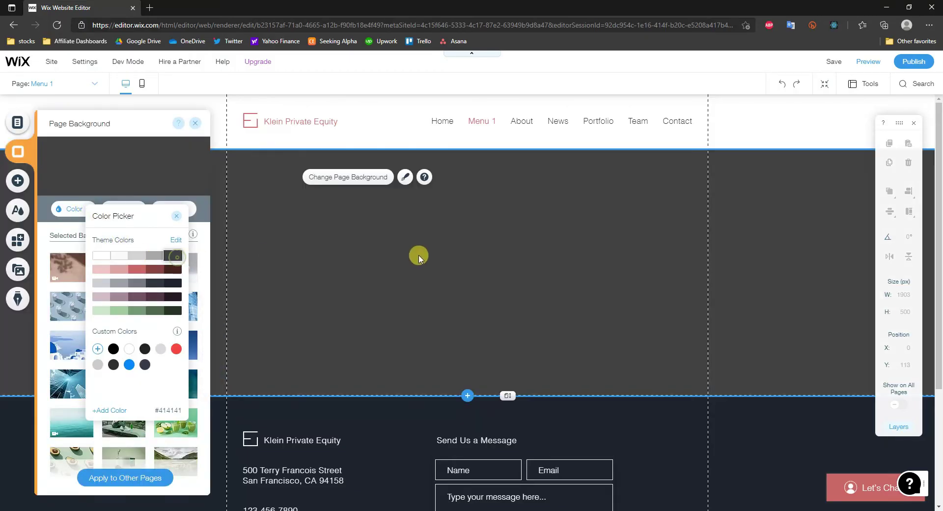
{"action": "left_click", "coordinate": [379, 258]}
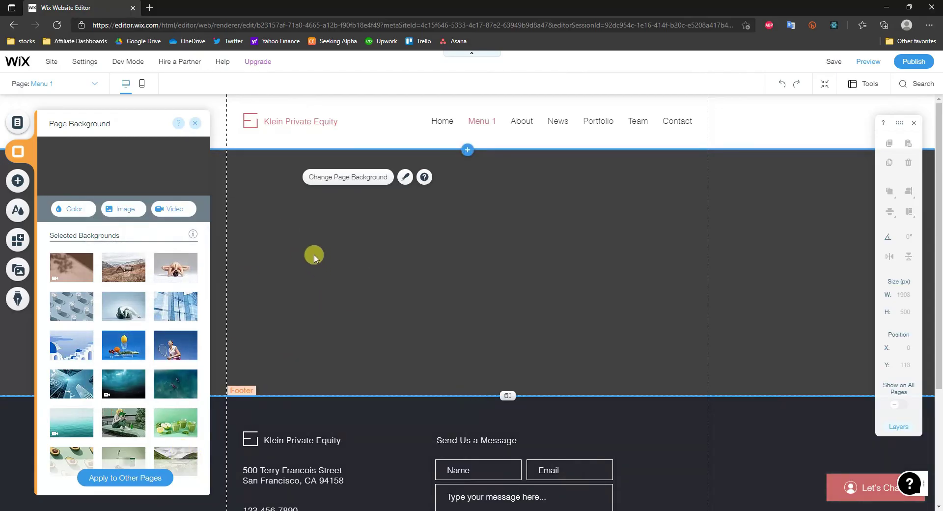
{"action": "left_click", "coordinate": [21, 127]}
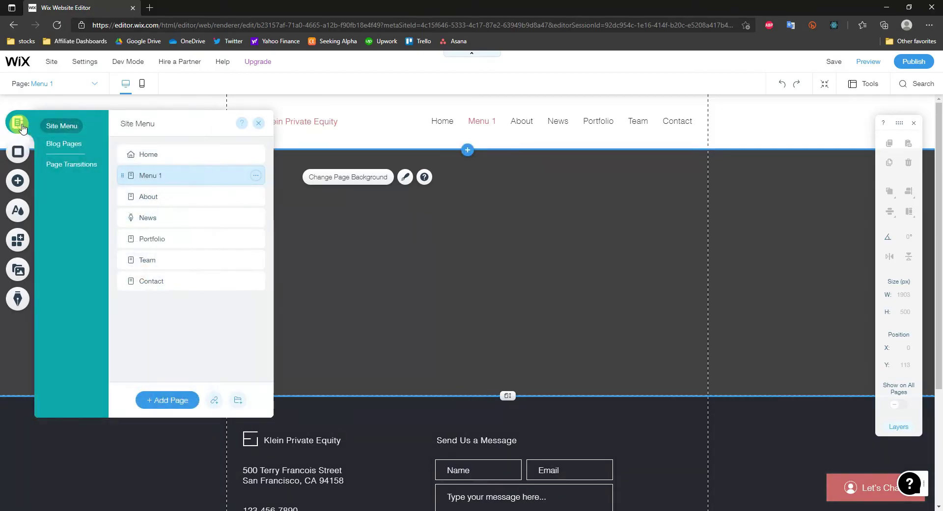
Add a blank page named 'submenu 1' after Menu 1
{"action": "left_click", "coordinate": [181, 402]}
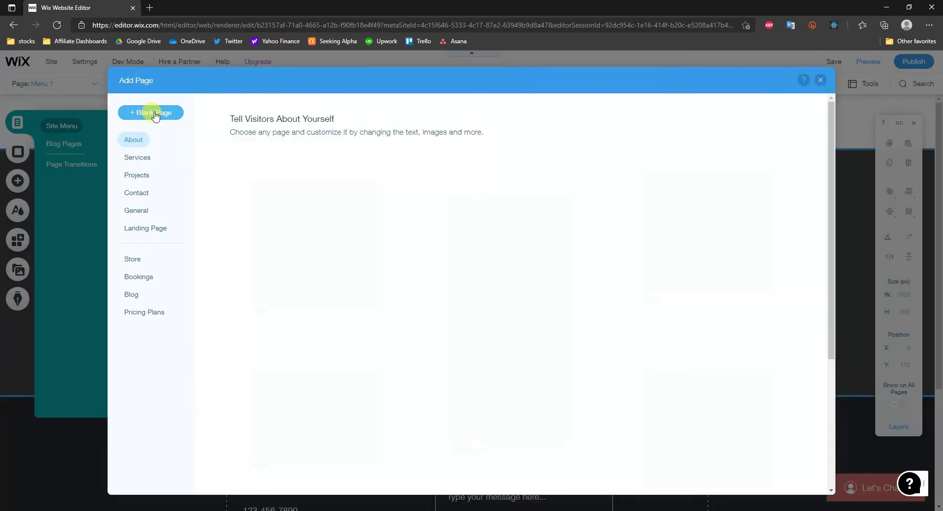
{"action": "left_click", "coordinate": [155, 113]}
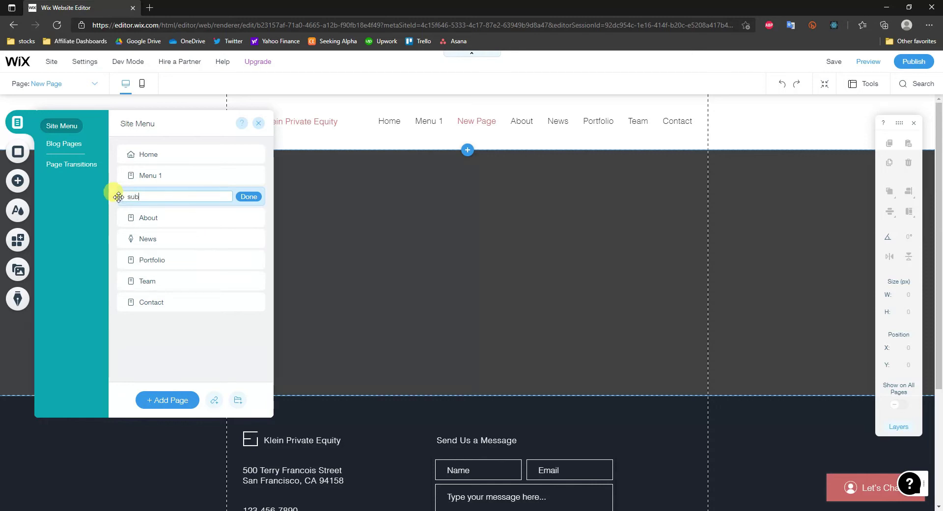
{"action": "left_click", "coordinate": [249, 196]}
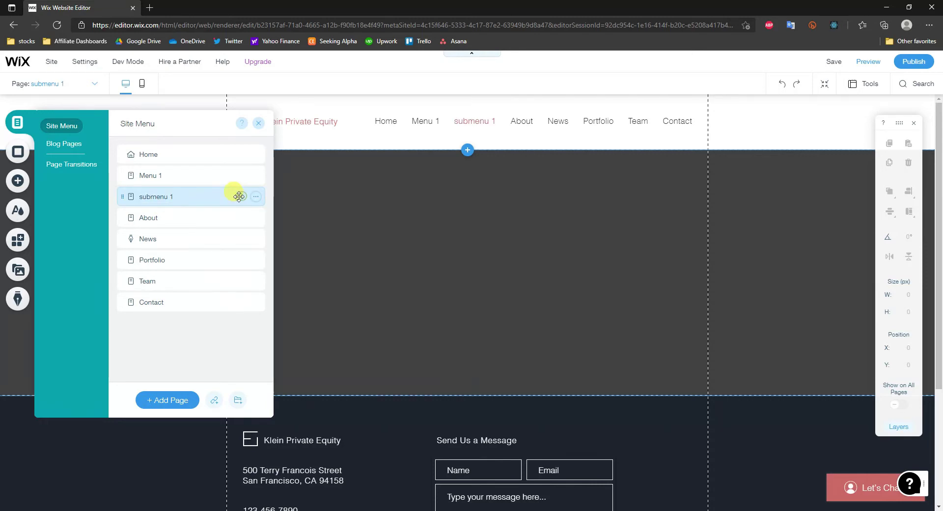
Add a second blank page named 'submenu 2' below submenu 1
{"action": "left_click", "coordinate": [169, 400]}
{"action": "left_click", "coordinate": [159, 114]}
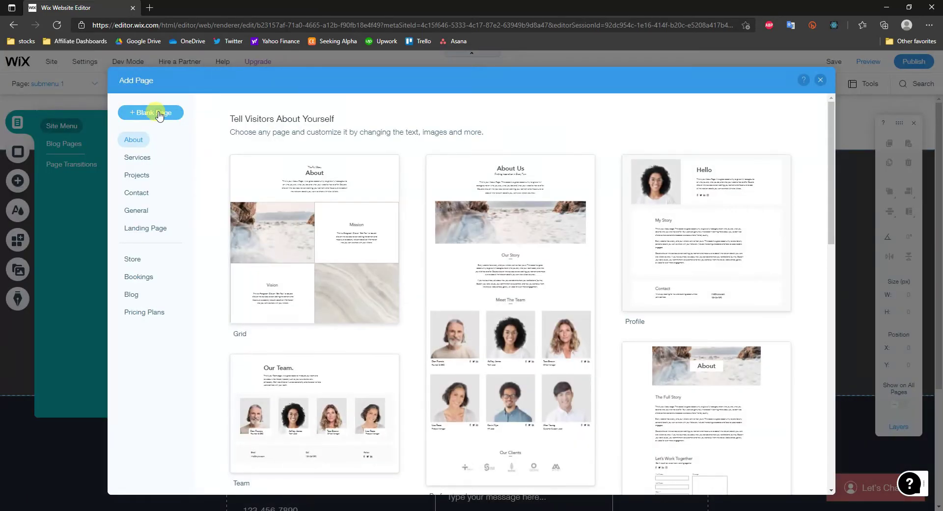
{"action": "left_click", "coordinate": [20, 121]}
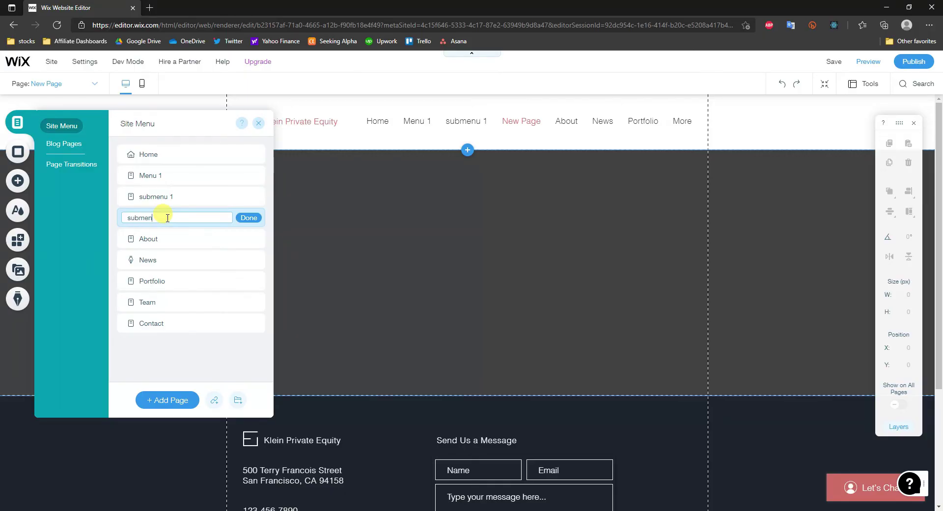
{"action": "left_click", "coordinate": [243, 217]}
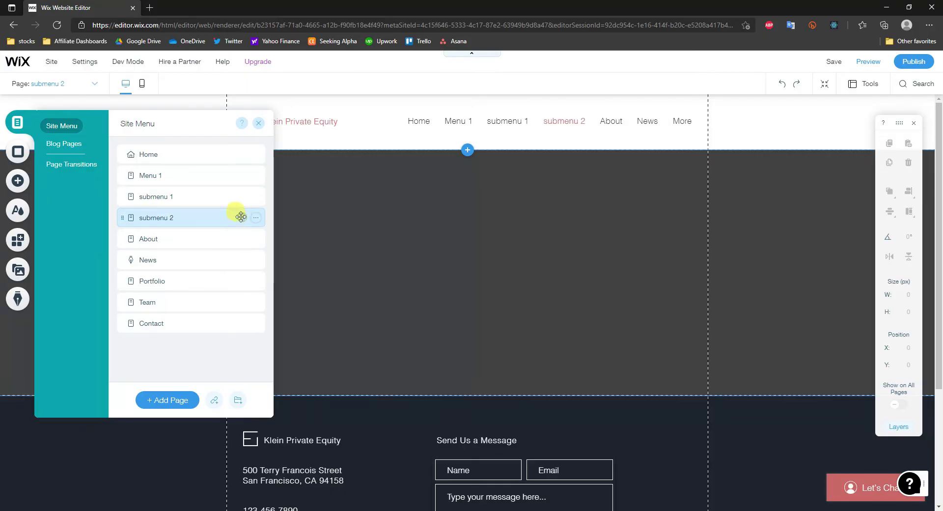
{"action": "left_click", "coordinate": [207, 202]}
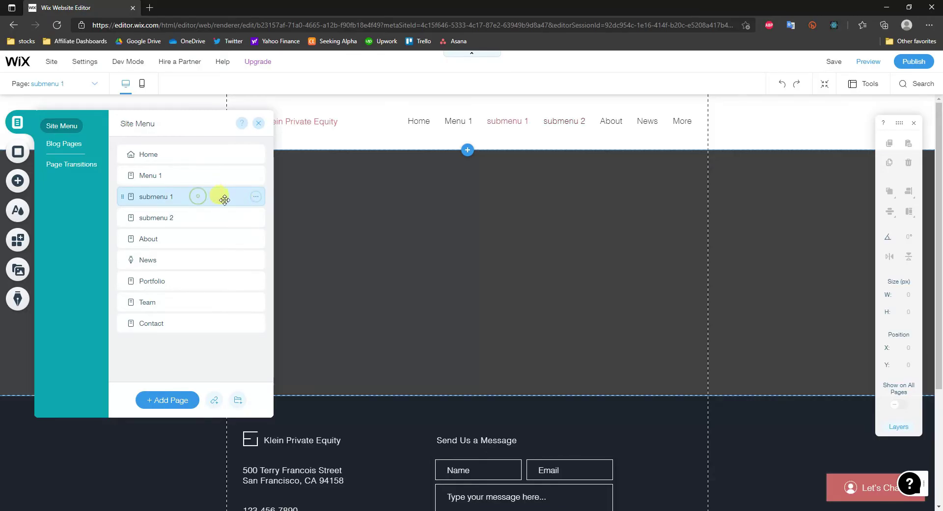
Give the submenu 1 page a red #C86567 background
{"action": "right_click", "coordinate": [356, 218]}
{"action": "left_click", "coordinate": [376, 227]}
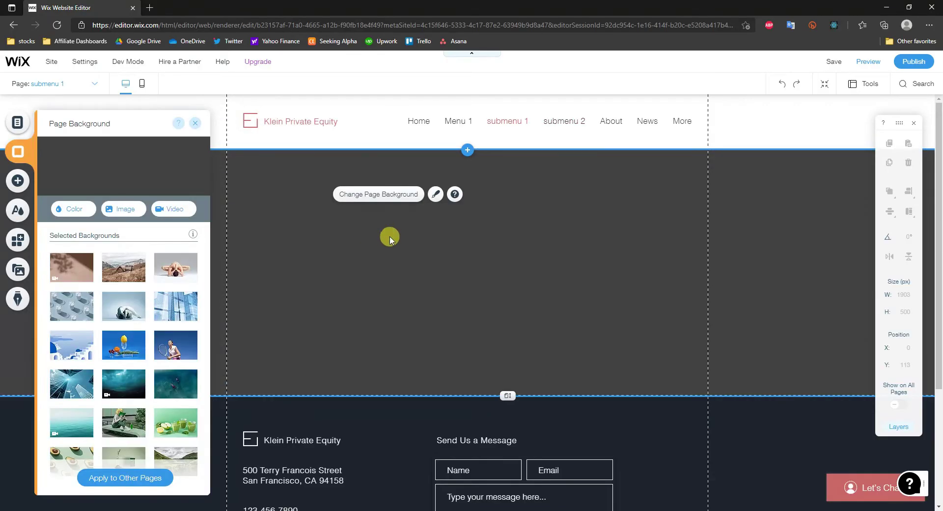
{"action": "left_click", "coordinate": [75, 208]}
{"action": "left_click", "coordinate": [132, 274]}
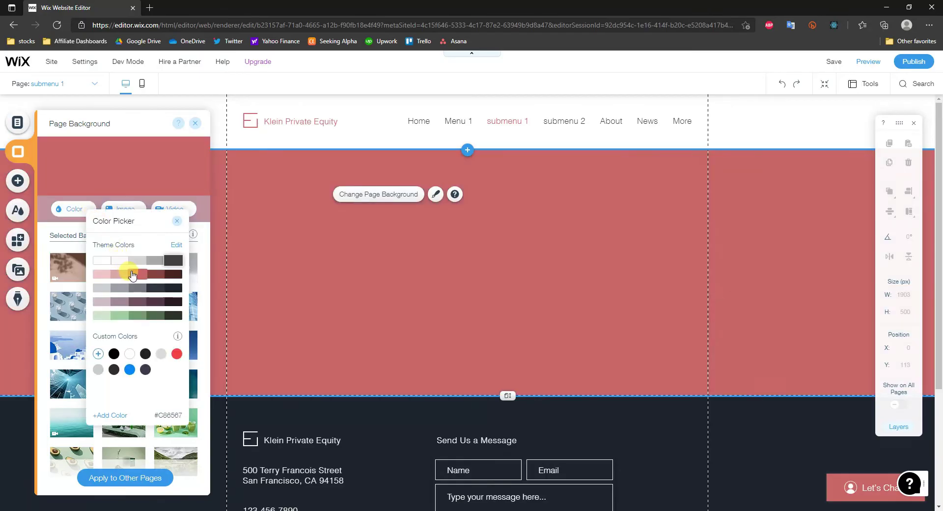
{"action": "left_click", "coordinate": [280, 252]}
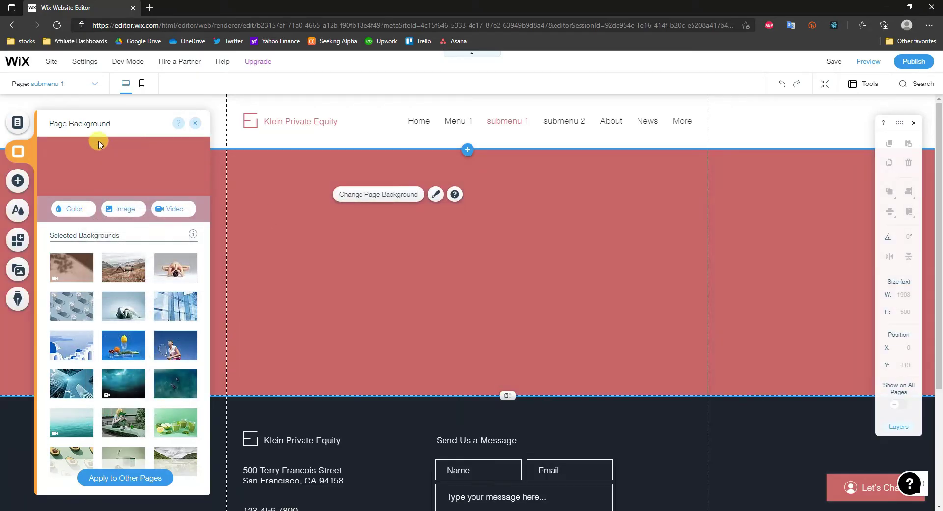
{"action": "left_click", "coordinate": [16, 126]}
Give the submenu 2 page a green #789B75 background
{"action": "left_click", "coordinate": [181, 217]}
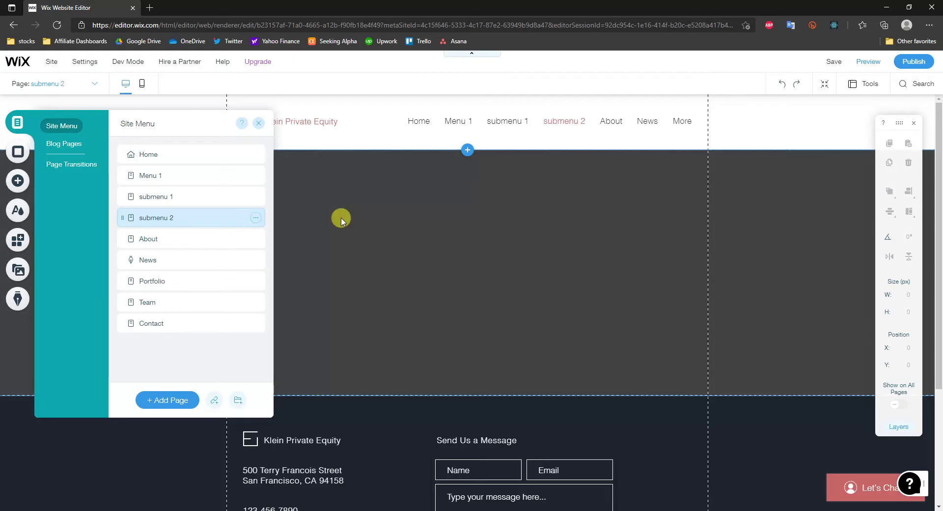
{"action": "right_click", "coordinate": [342, 218]}
{"action": "left_click", "coordinate": [376, 228]}
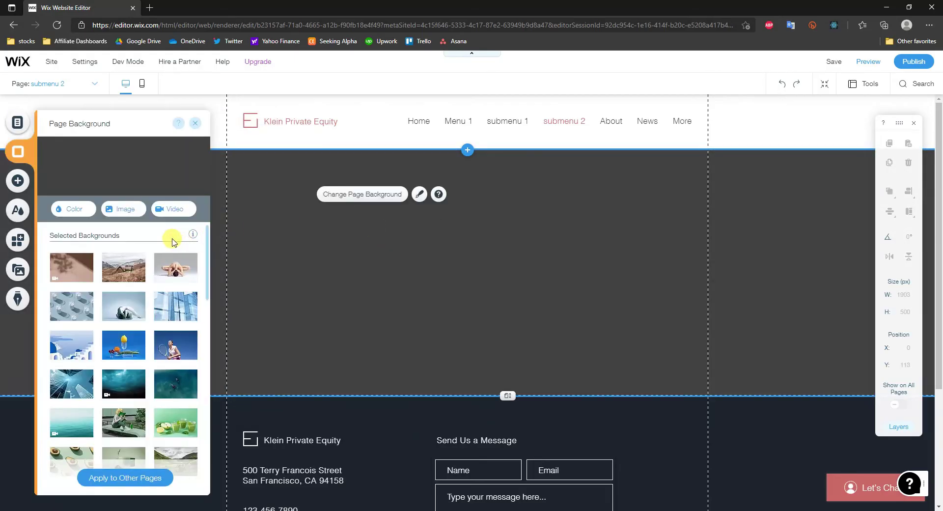
{"action": "left_click", "coordinate": [74, 208]}
{"action": "left_click", "coordinate": [144, 284]}
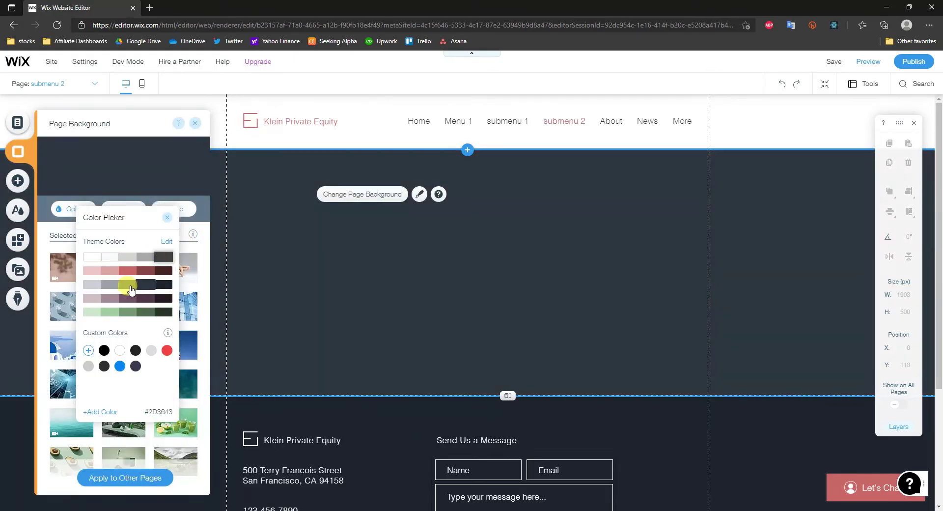
{"action": "left_click", "coordinate": [125, 312]}
{"action": "left_click", "coordinate": [342, 270]}
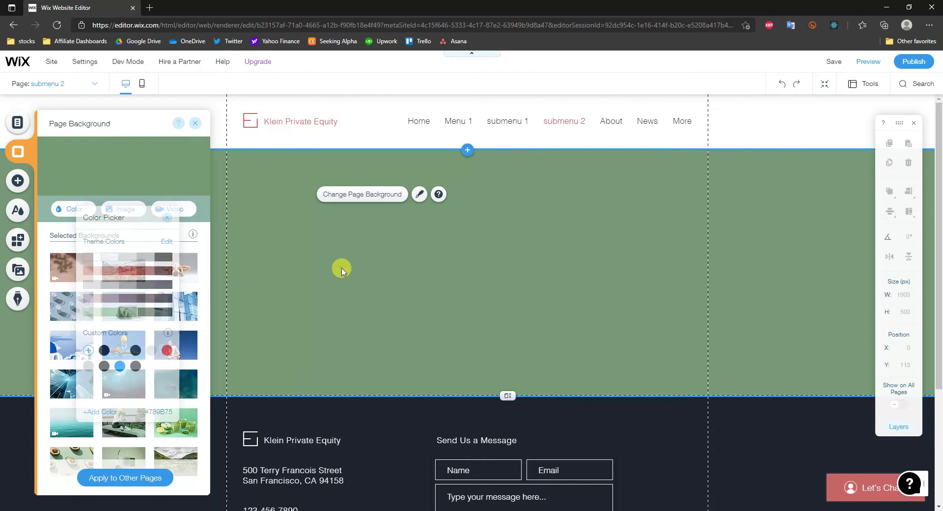
{"action": "left_click", "coordinate": [17, 122]}
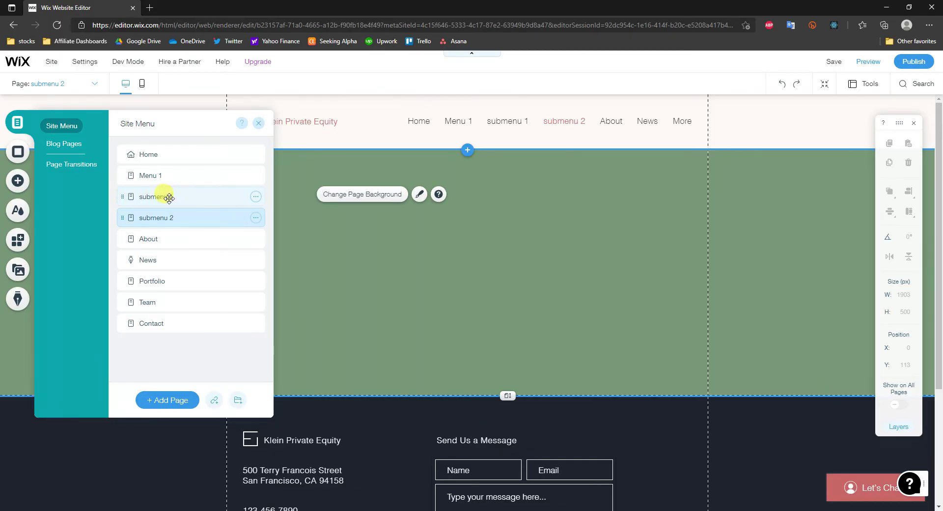
Nest submenu 1 and submenu 2 under Menu 1, then preview the site
{"action": "left_click_drag", "start_coordinate": [178, 198], "coordinate": [204, 192]}
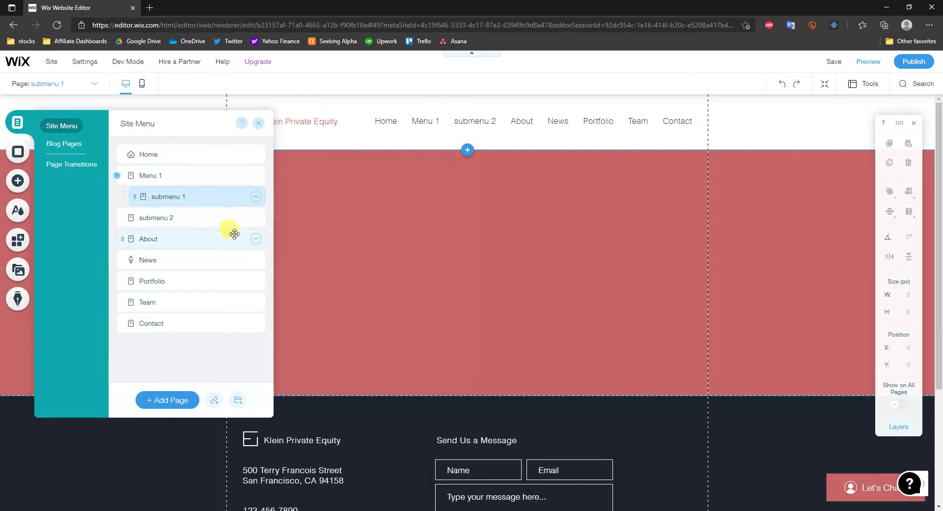
{"action": "left_click_drag", "start_coordinate": [161, 218], "coordinate": [182, 210]}
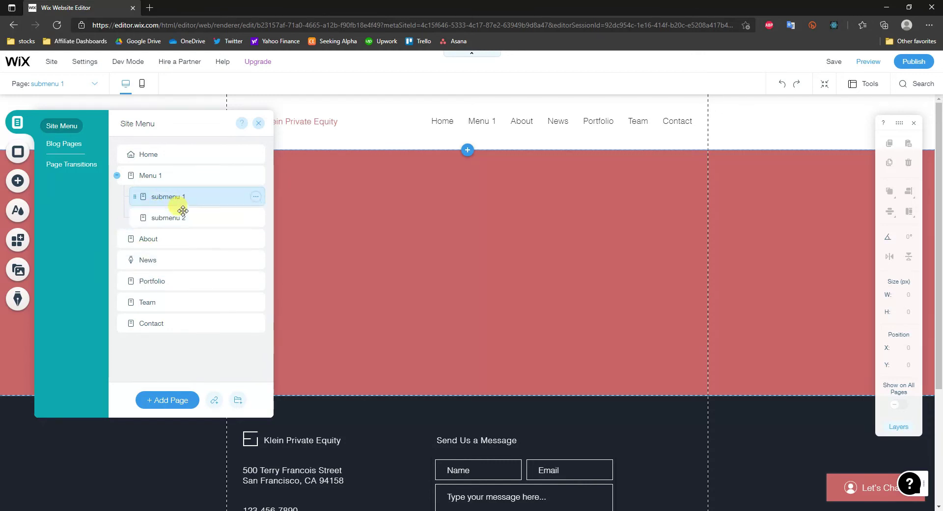
{"action": "left_click", "coordinate": [182, 214]}
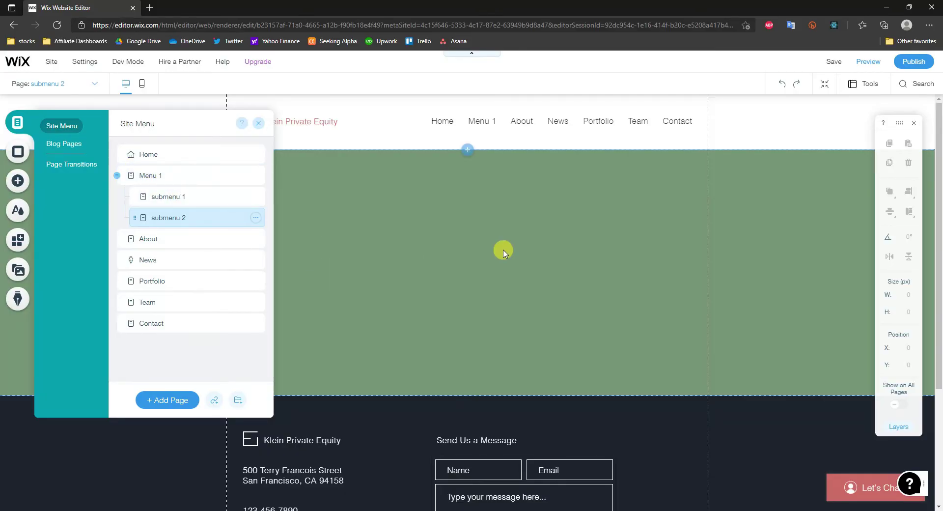
{"action": "left_click", "coordinate": [868, 61]}
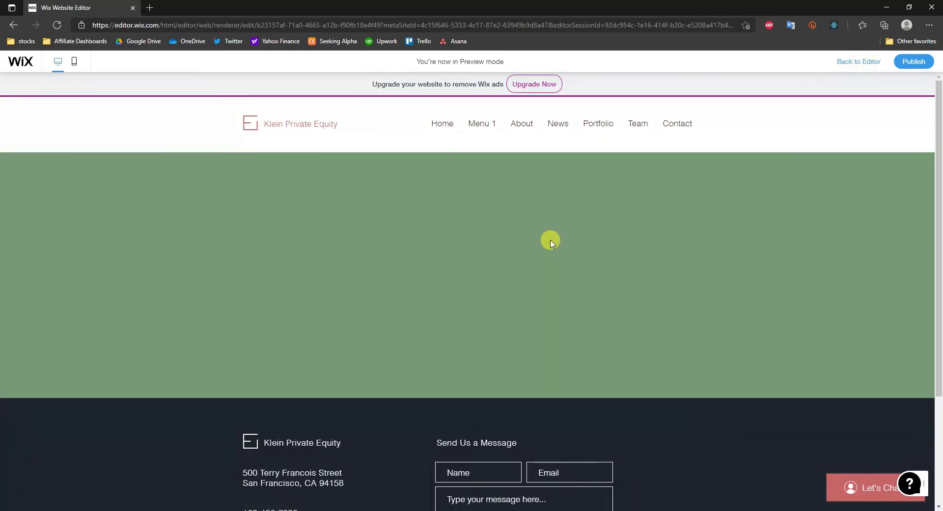
Save the site and test Menu 1's dropdown links to submenu 1, submenu 2 and Menu 1
{"action": "mouse_move", "coordinate": [469, 128]}
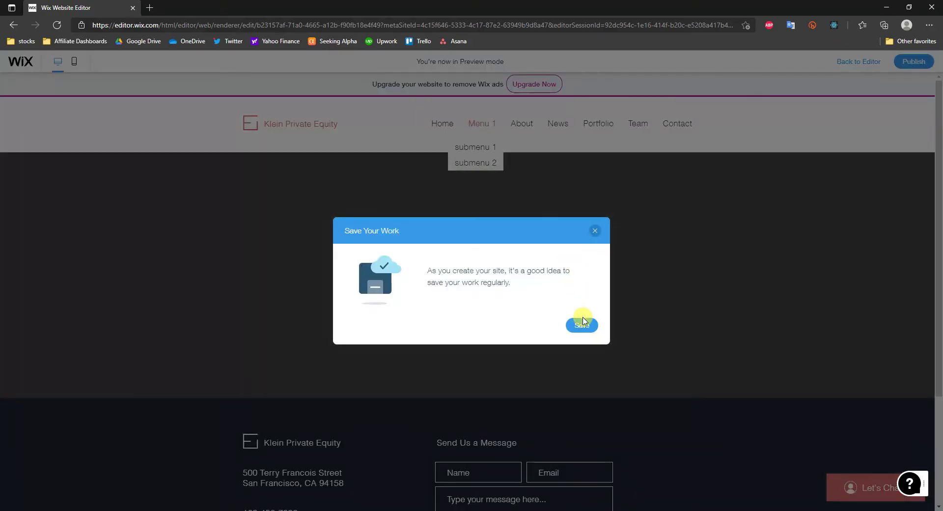
{"action": "left_click", "coordinate": [593, 231]}
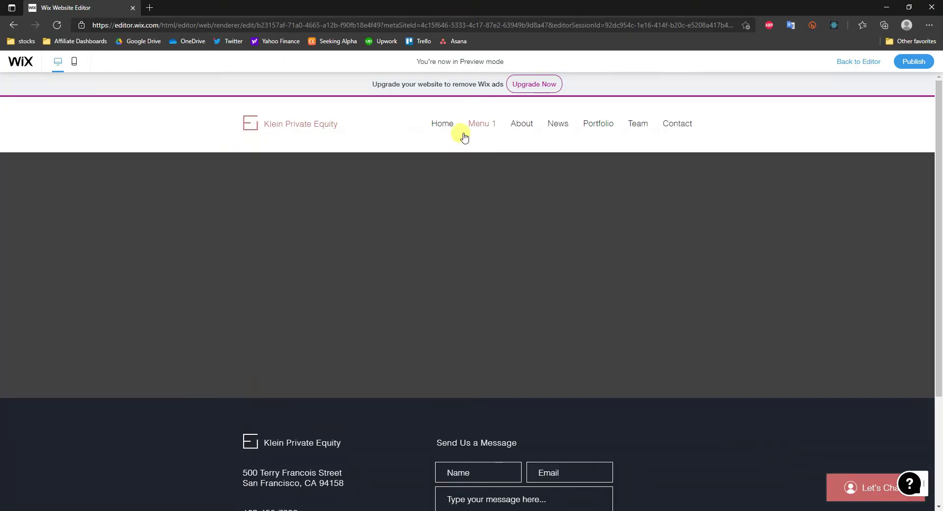
{"action": "mouse_move", "coordinate": [492, 127]}
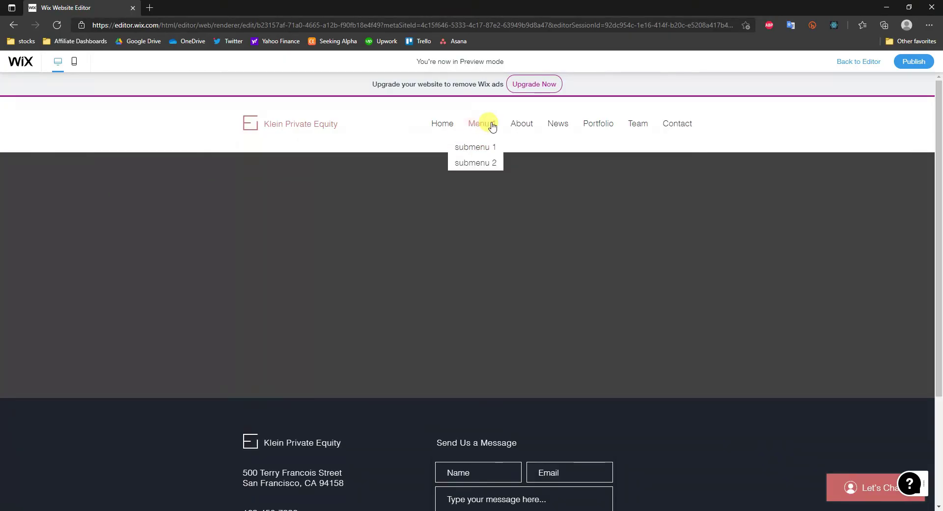
{"action": "left_click", "coordinate": [474, 149]}
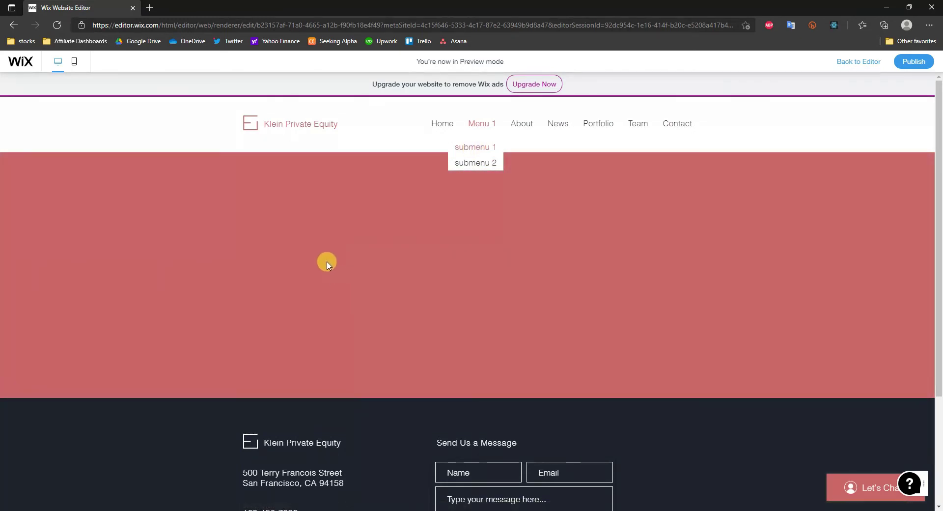
{"action": "left_click", "coordinate": [484, 163]}
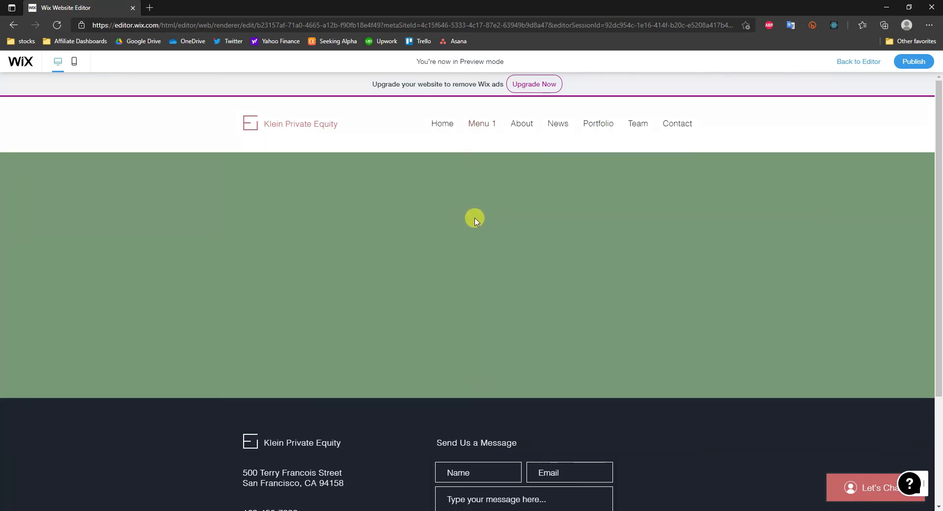
{"action": "mouse_move", "coordinate": [482, 133]}
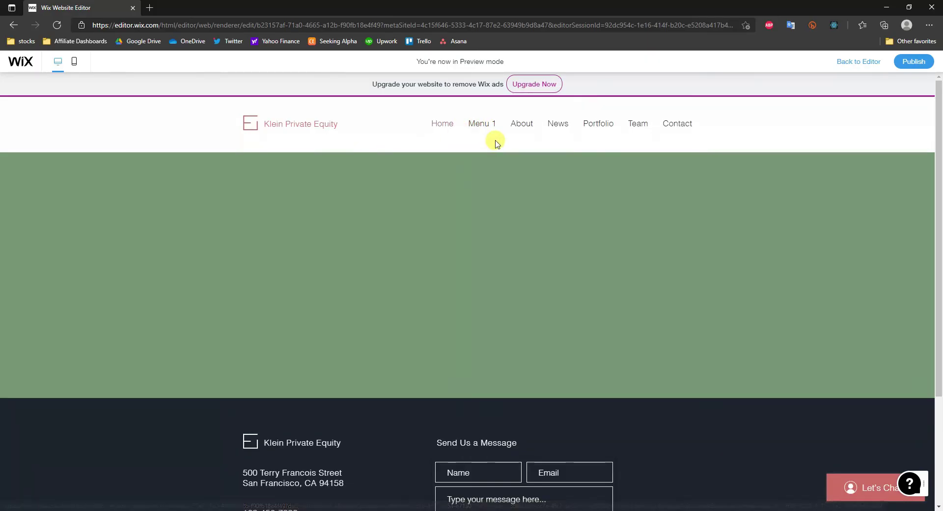
{"action": "left_click", "coordinate": [488, 127]}
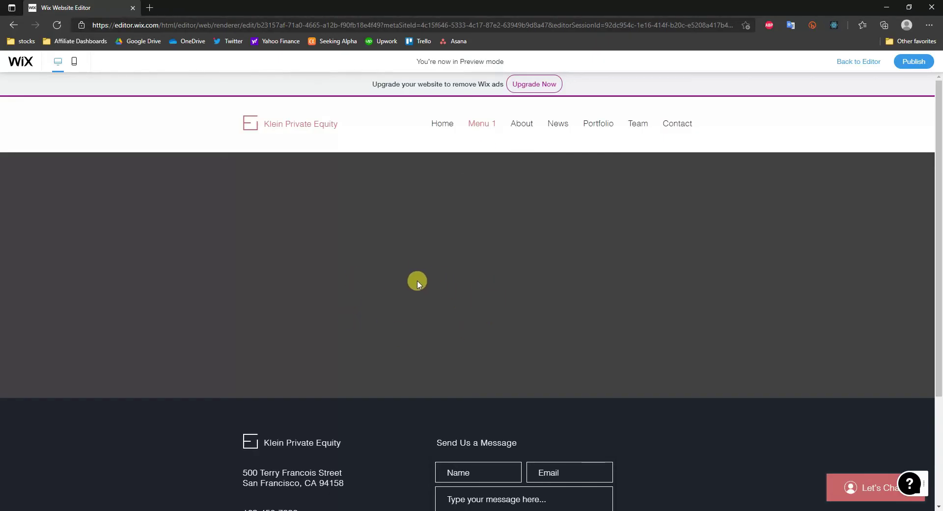
{"action": "mouse_move", "coordinate": [480, 129]}
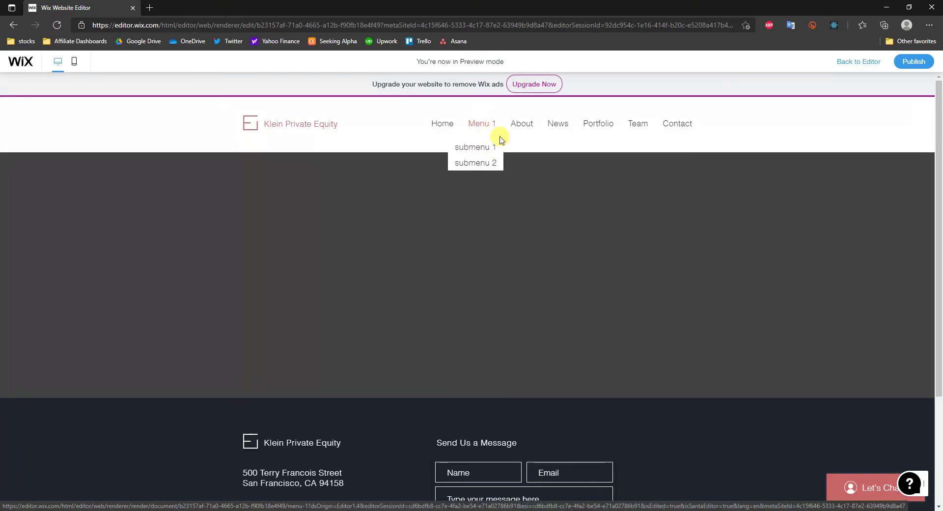
Back in the editor, add a dropdown folder named 'Folder1' to the site menu
{"action": "left_click", "coordinate": [856, 61]}
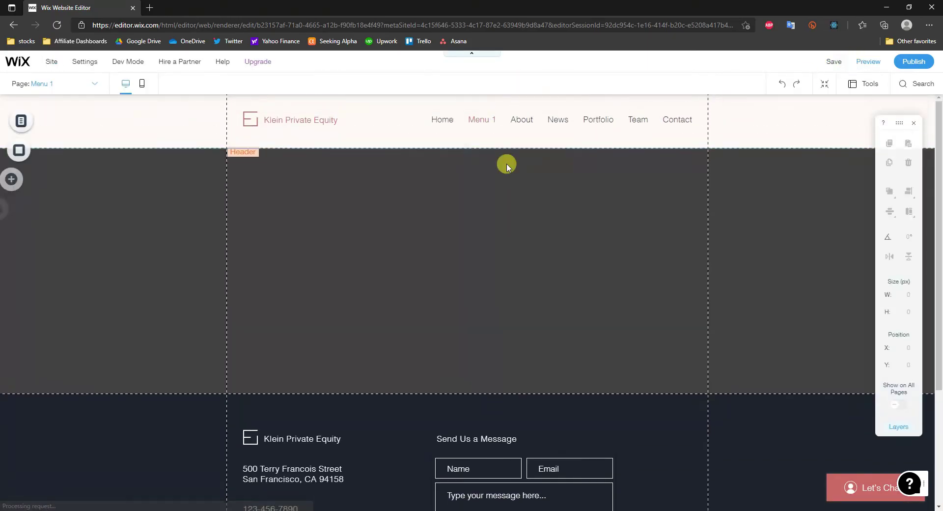
{"action": "left_click", "coordinate": [39, 130]}
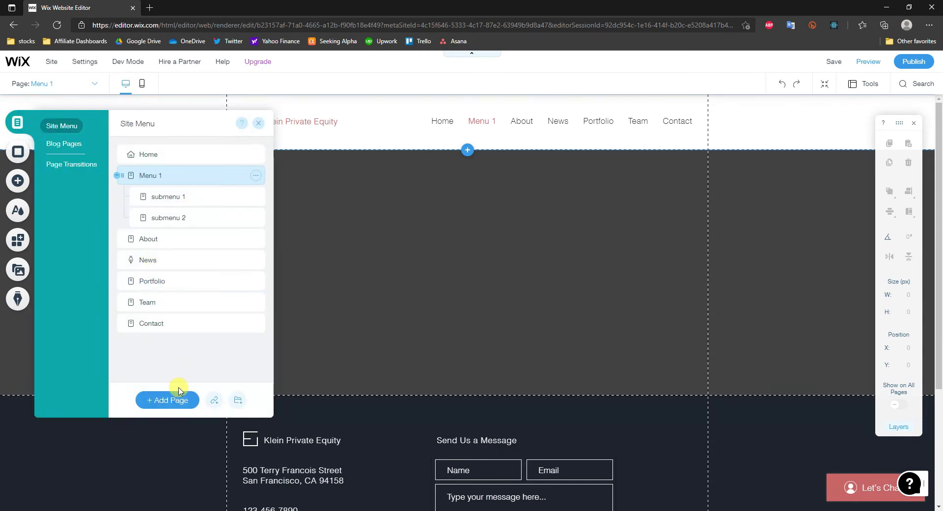
{"action": "left_click", "coordinate": [238, 402]}
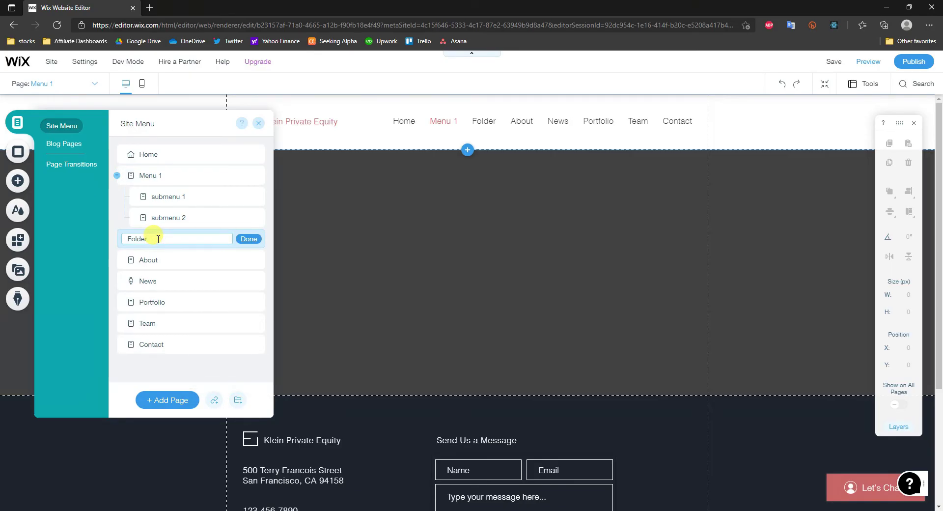
{"action": "left_click", "coordinate": [249, 238]}
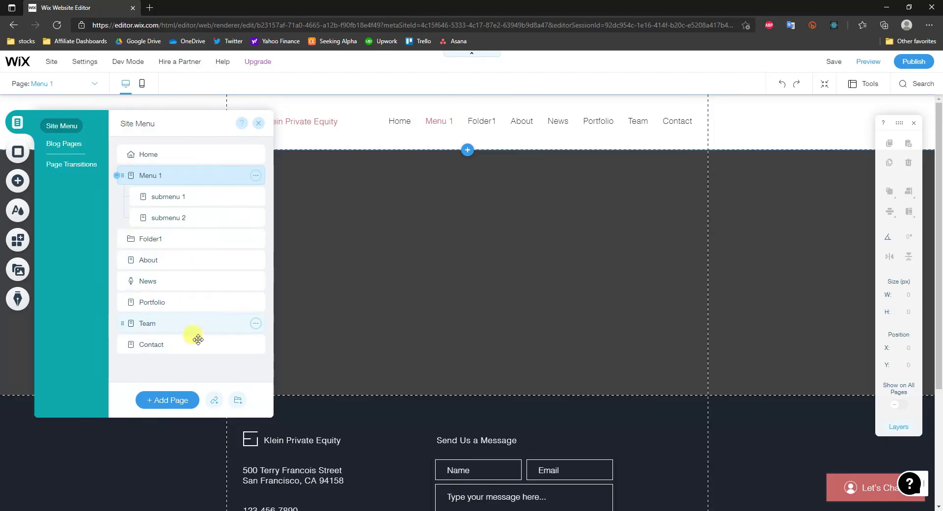
{"action": "left_click", "coordinate": [166, 399]}
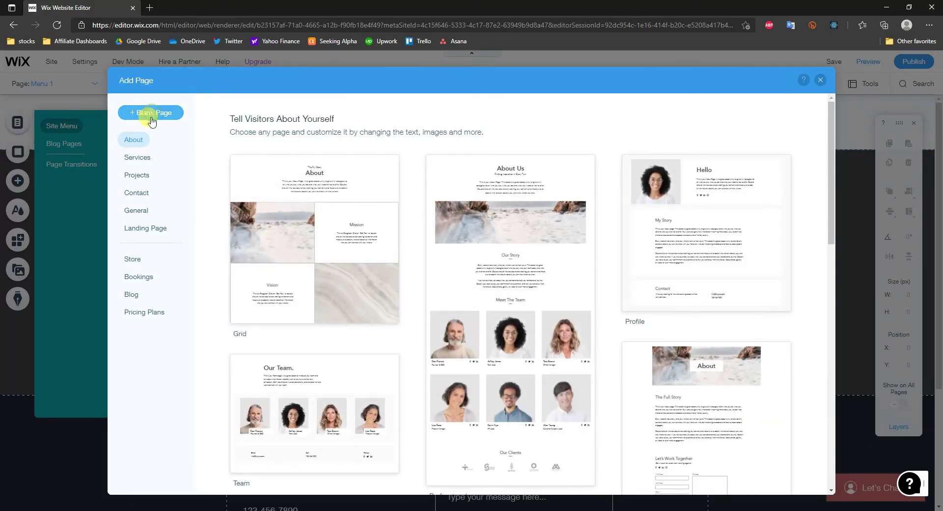
Create two blank pages named 'subfolder1' and 'subfolder2'
{"action": "left_click", "coordinate": [151, 112]}
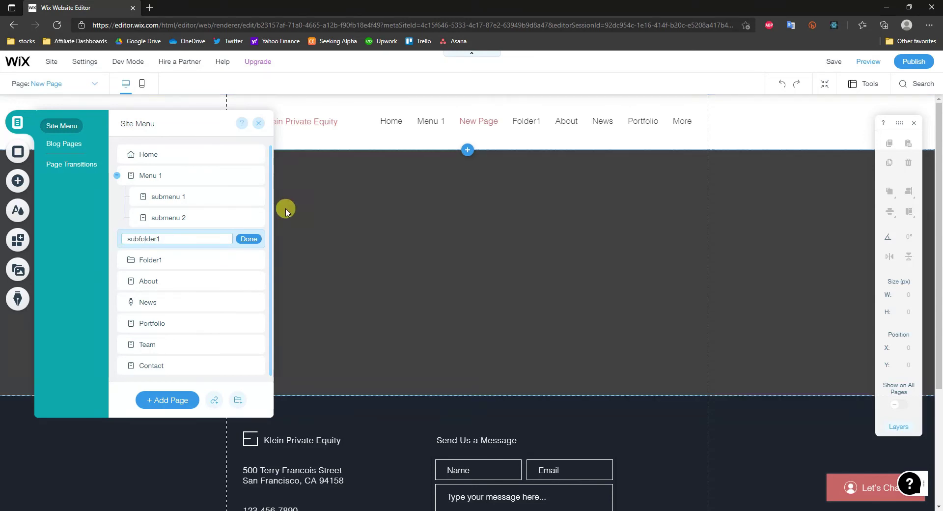
{"action": "left_click", "coordinate": [249, 238]}
{"action": "left_click", "coordinate": [167, 400]}
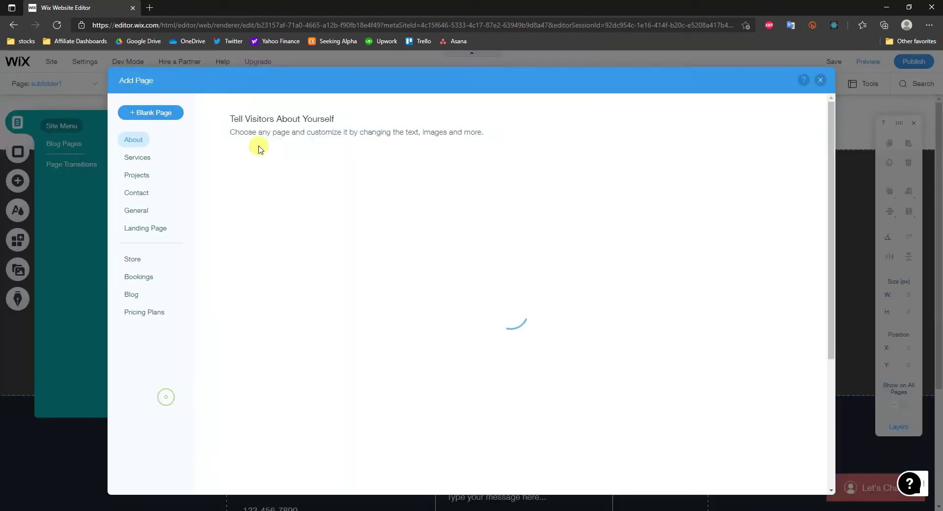
{"action": "left_click", "coordinate": [149, 112]}
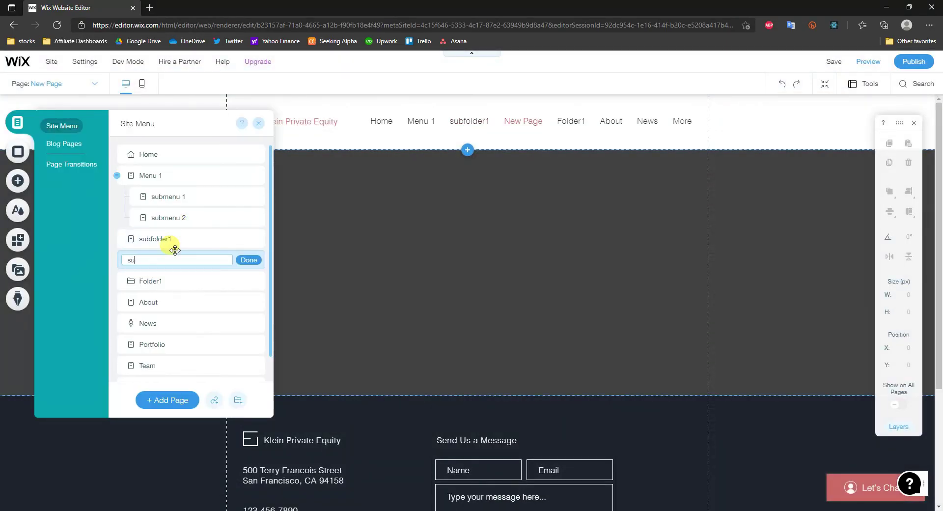
{"action": "left_click", "coordinate": [251, 260]}
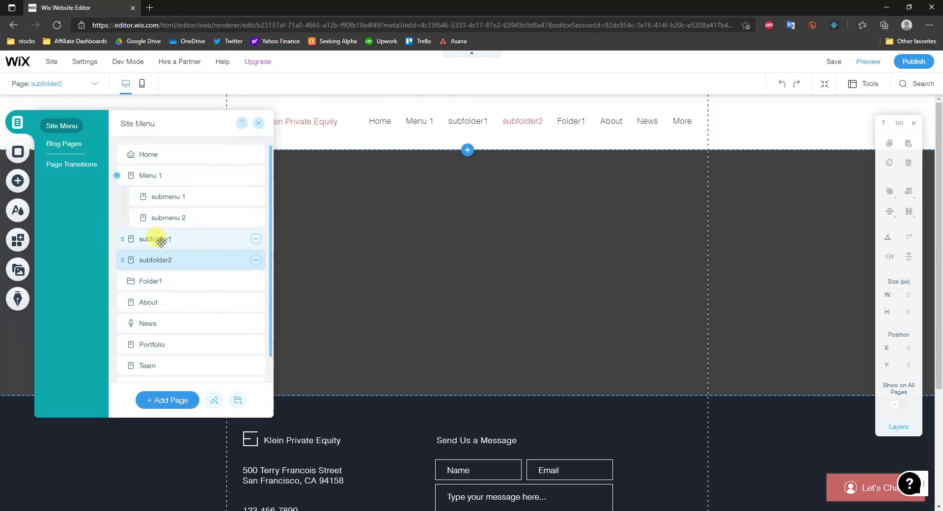
Drag subfolder1 and subfolder2 under Folder1 to form its dropdown
{"action": "left_click_drag", "start_coordinate": [161, 240], "coordinate": [182, 277]}
{"action": "left_click_drag", "start_coordinate": [160, 246], "coordinate": [185, 280]}
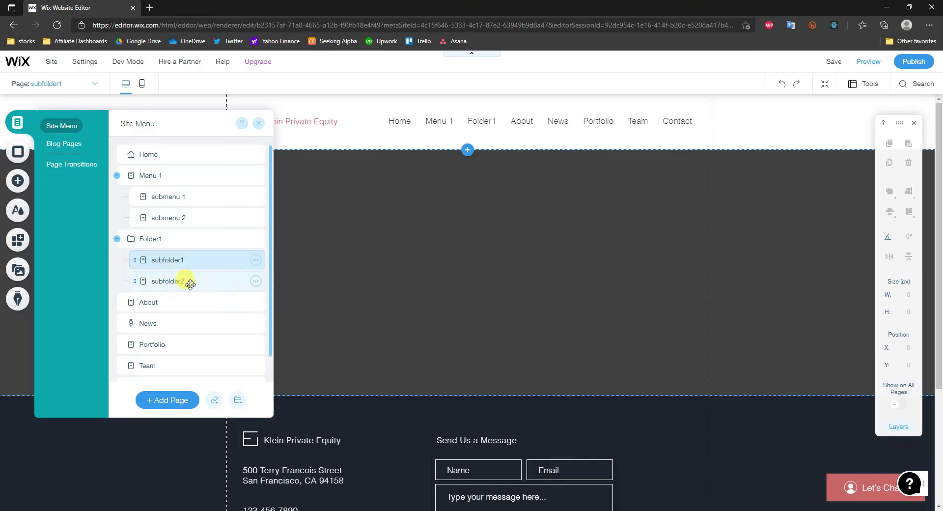
{"action": "left_click", "coordinate": [189, 260]}
Give the subfolder1 page a red background colour
{"action": "right_click", "coordinate": [355, 247]}
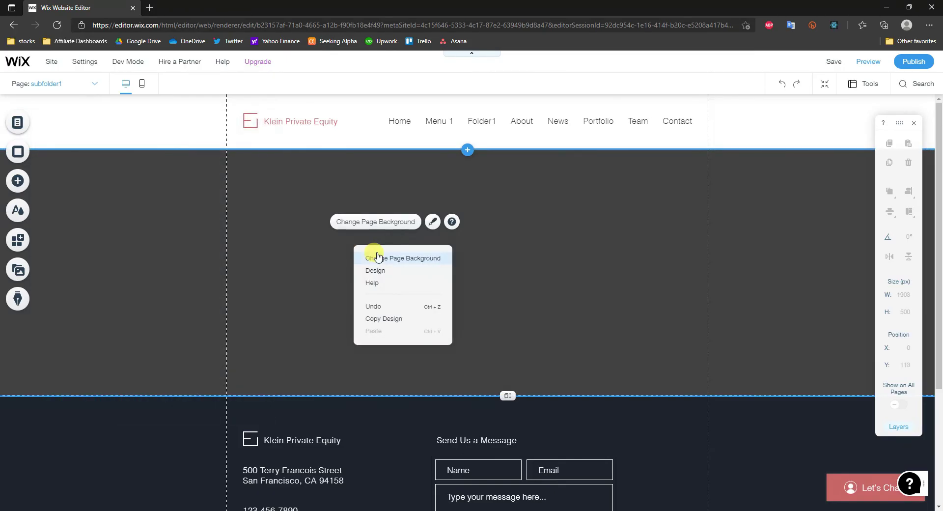
{"action": "left_click", "coordinate": [371, 254]}
{"action": "left_click", "coordinate": [72, 209]}
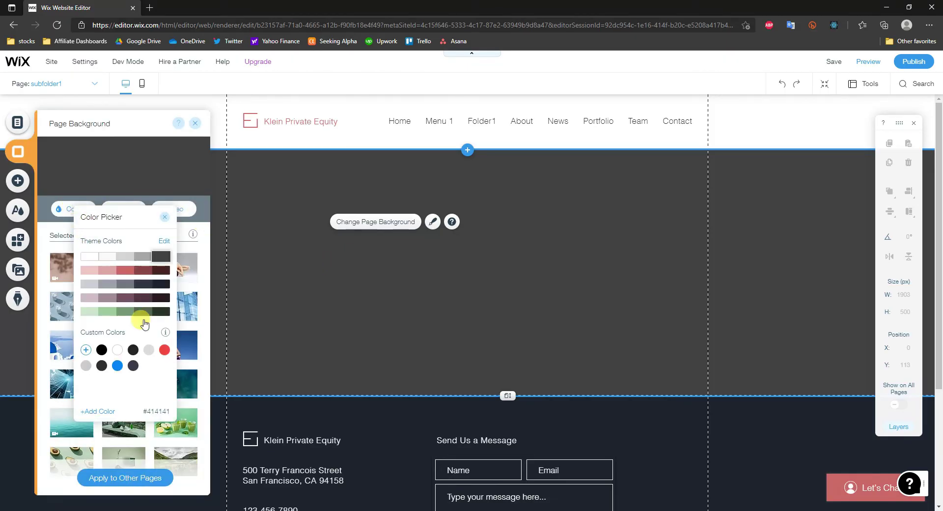
{"action": "left_click", "coordinate": [165, 351]}
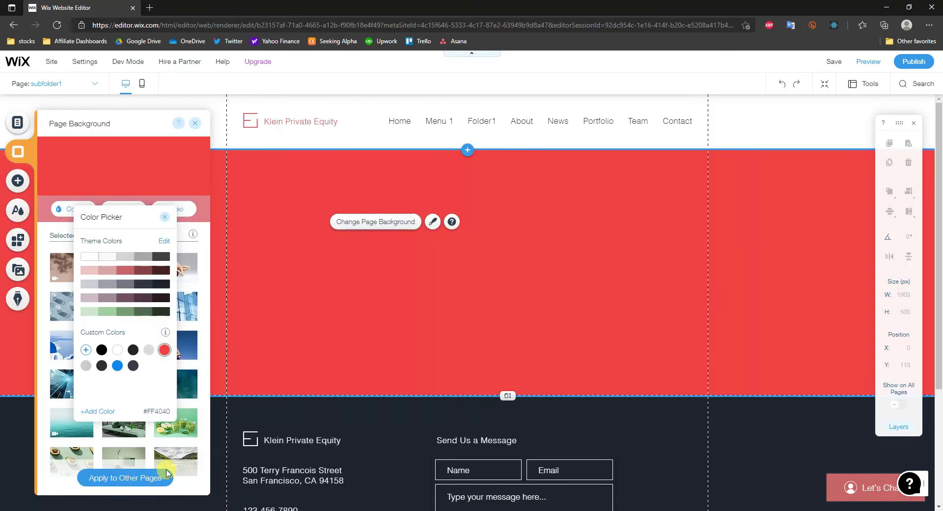
{"action": "left_click", "coordinate": [355, 347]}
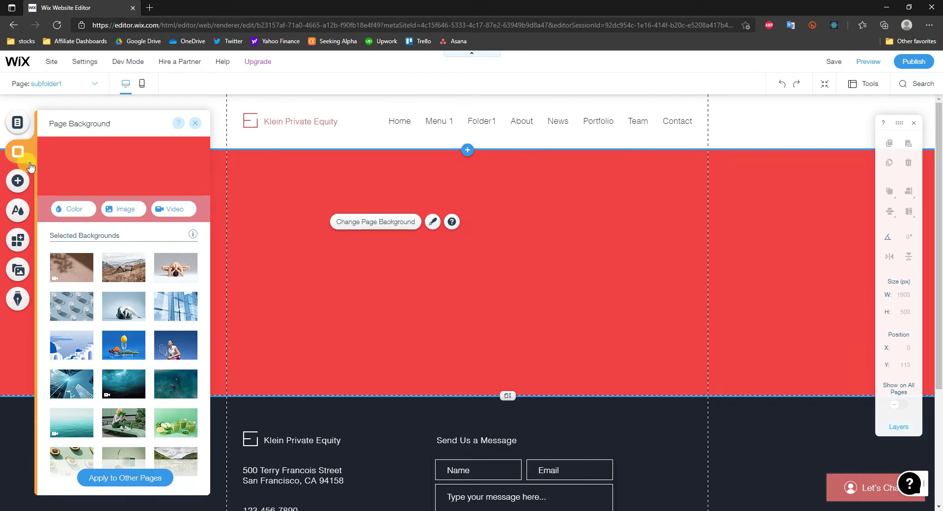
{"action": "left_click", "coordinate": [17, 122]}
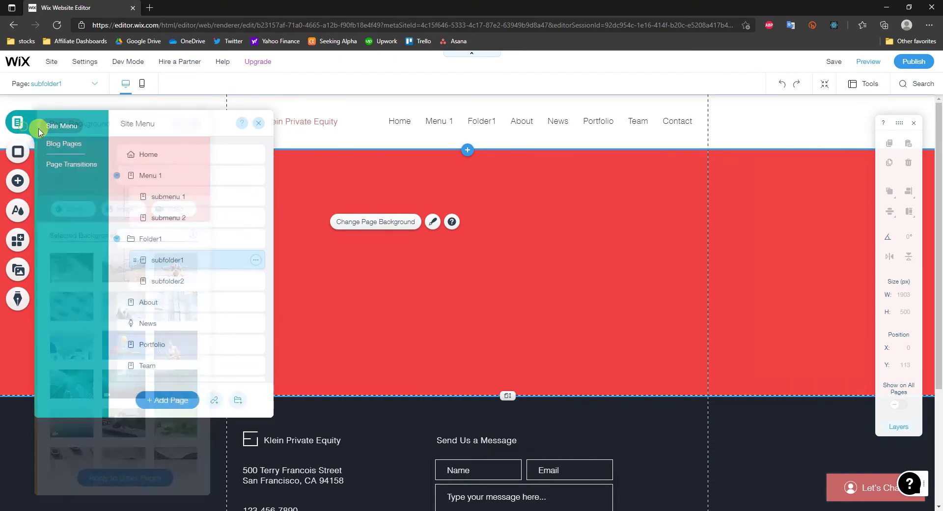
Give the subfolder2 page a blue background, then preview the site
{"action": "left_click", "coordinate": [186, 280]}
{"action": "right_click", "coordinate": [358, 244]}
{"action": "left_click", "coordinate": [382, 256]}
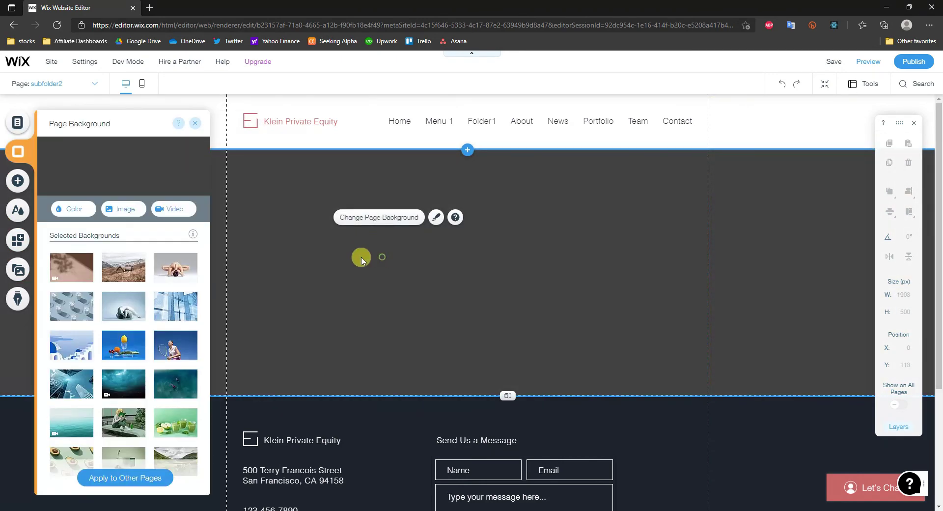
{"action": "left_click", "coordinate": [70, 209]}
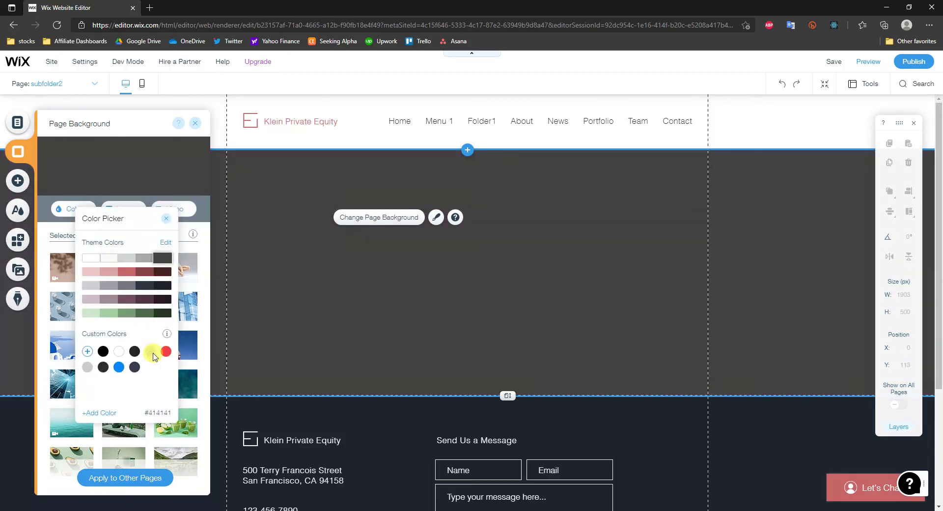
{"action": "left_click", "coordinate": [119, 368]}
{"action": "left_click", "coordinate": [343, 314]}
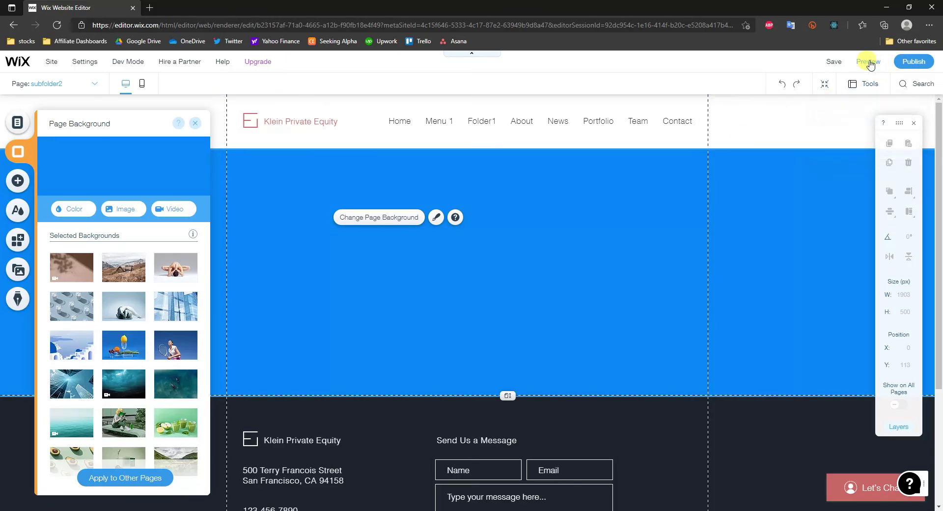
{"action": "left_click", "coordinate": [870, 61]}
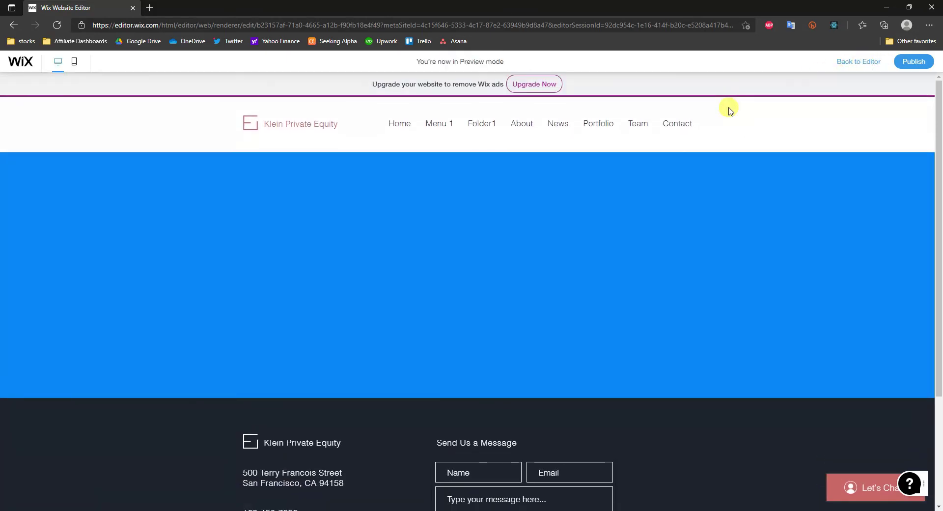
In preview, check the Menu 1 dropdown and open the Menu 1 page
{"action": "mouse_move", "coordinate": [486, 128]}
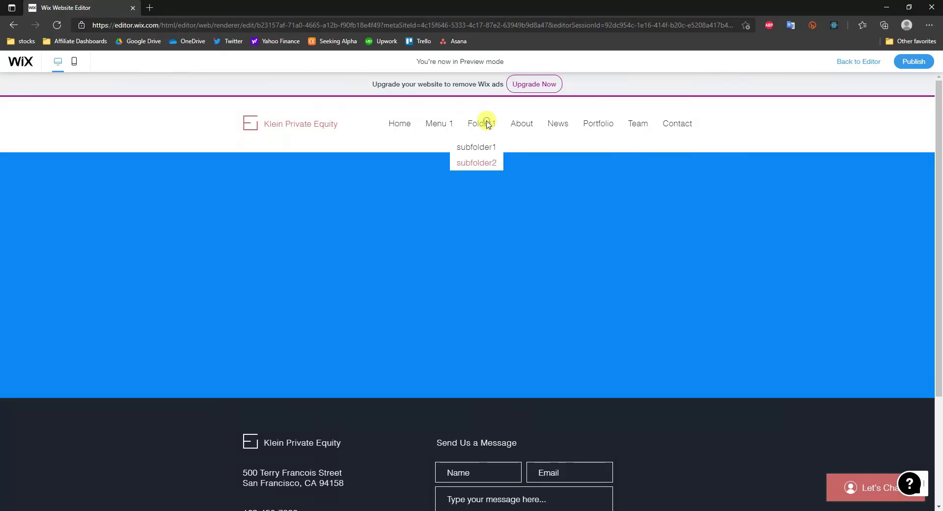
{"action": "double_click", "coordinate": [488, 124]}
{"action": "left_click", "coordinate": [481, 127]}
{"action": "mouse_move", "coordinate": [447, 123]}
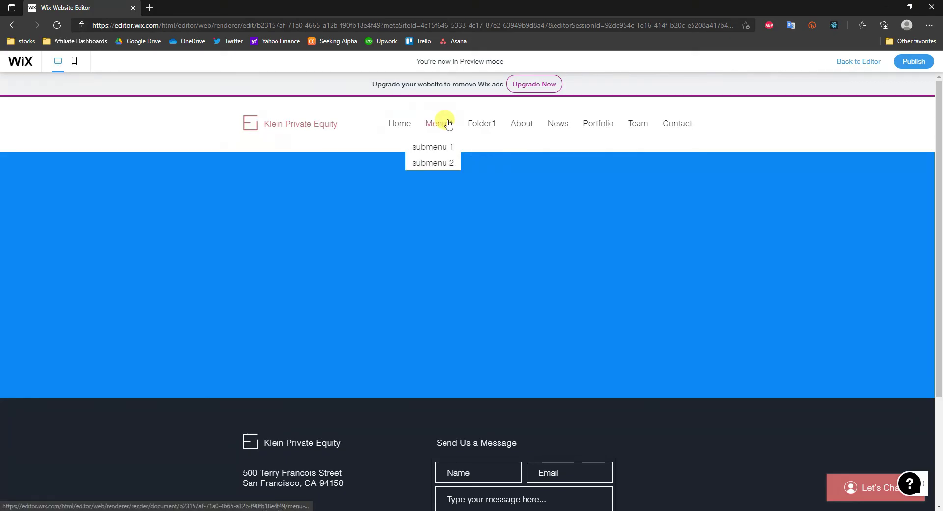
{"action": "left_click", "coordinate": [433, 125]}
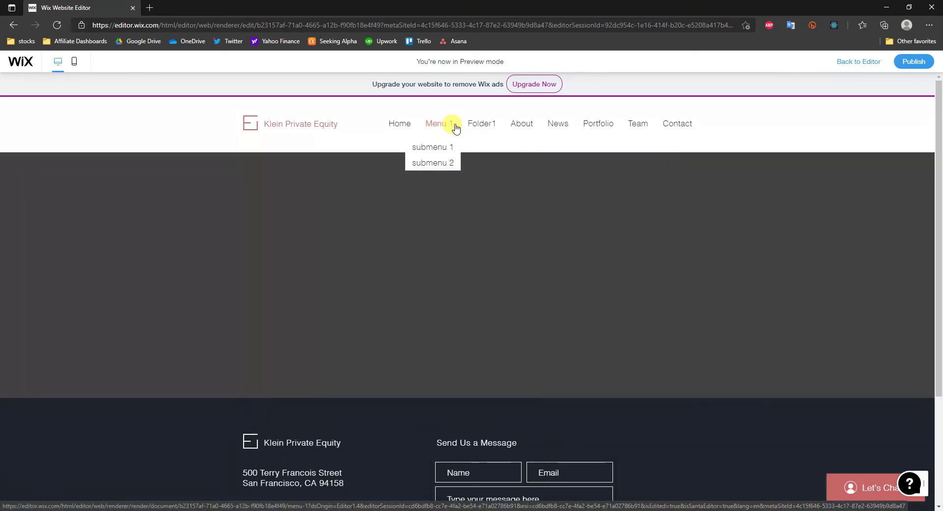
Confirm subfolder1 shows red and subfolder2 blue, then return to the editor's Pages list
{"action": "mouse_move", "coordinate": [486, 125]}
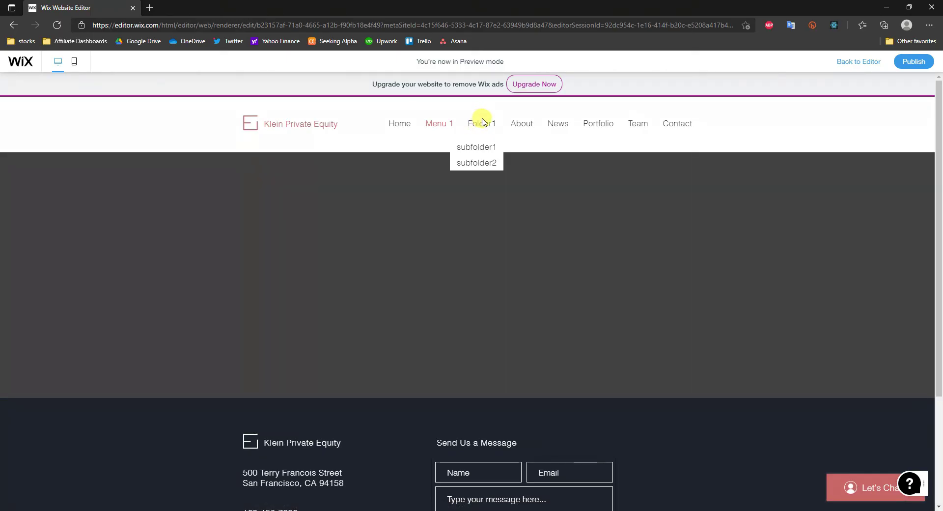
{"action": "left_click", "coordinate": [479, 147]}
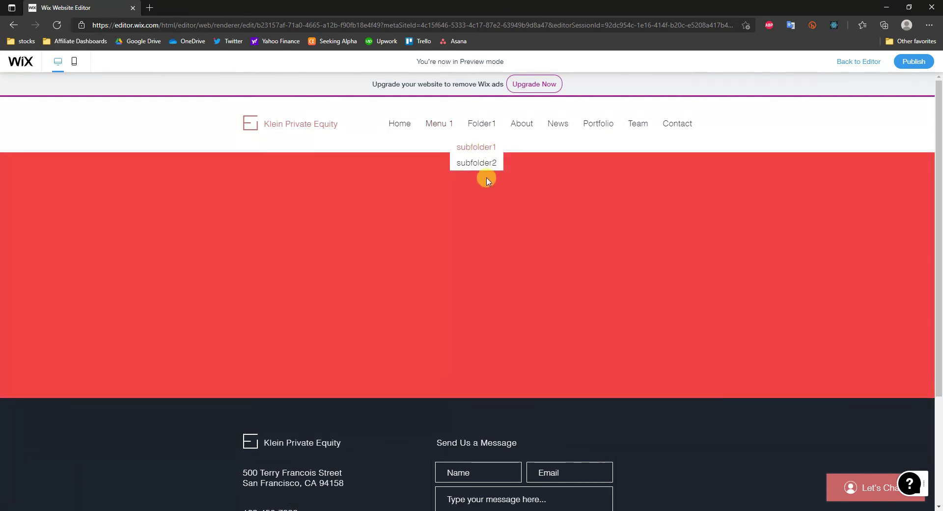
{"action": "left_click", "coordinate": [480, 164]}
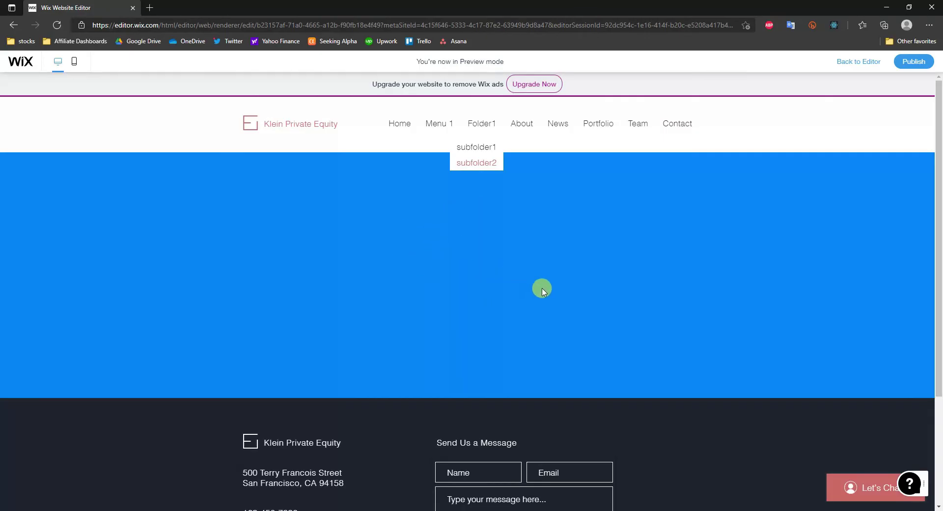
{"action": "left_click", "coordinate": [860, 62]}
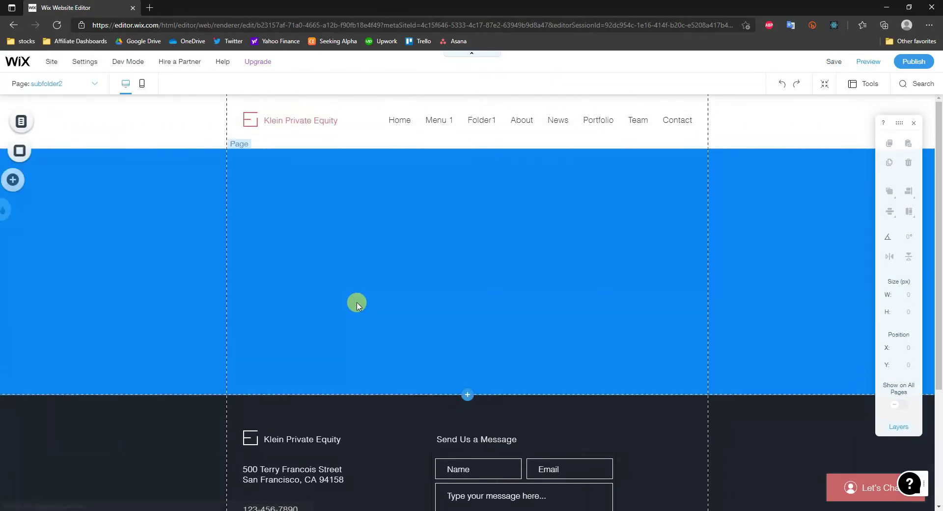
{"action": "left_click", "coordinate": [31, 129]}
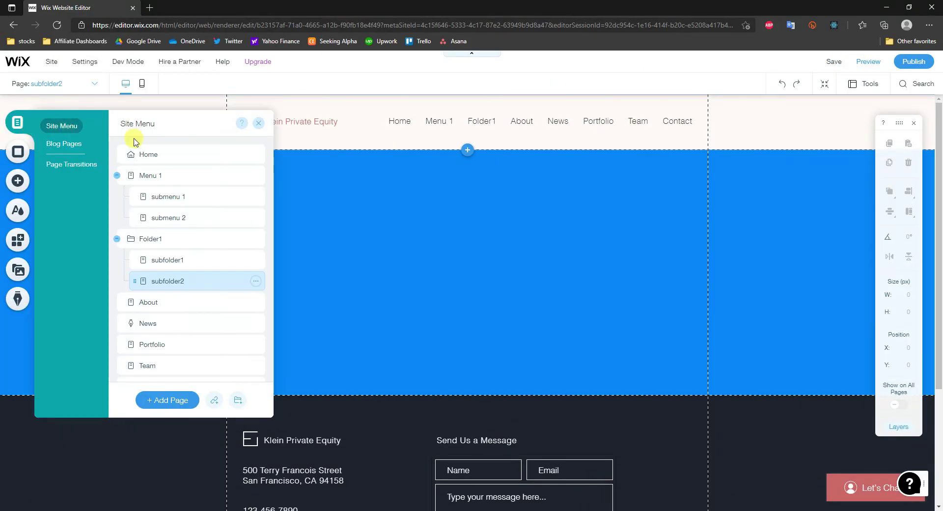